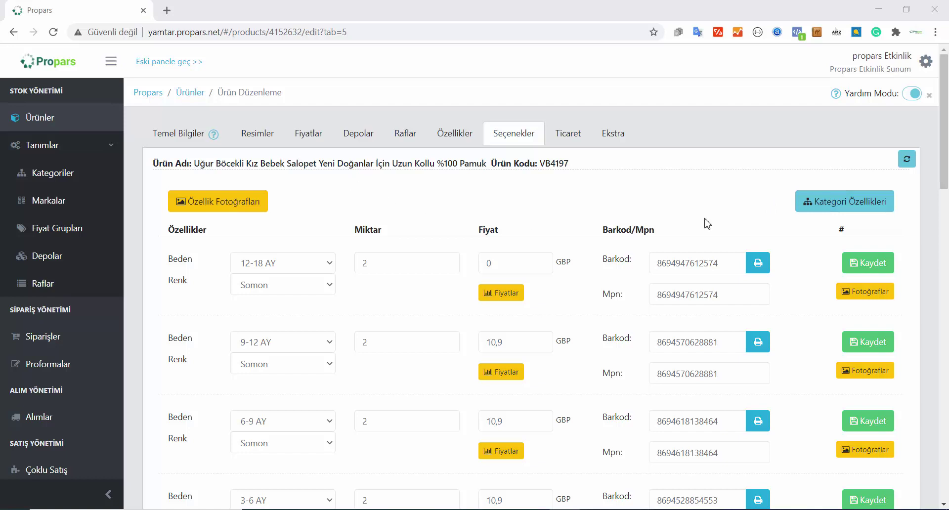
Open the product's category properties and view its Renk and Beden options.
click(855, 208)
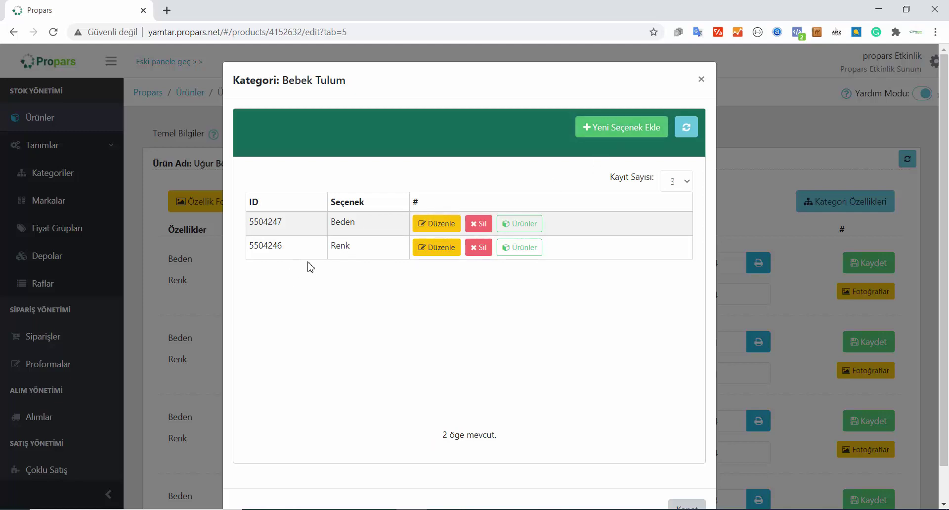
double_click(342, 246)
double_click(343, 222)
click(613, 129)
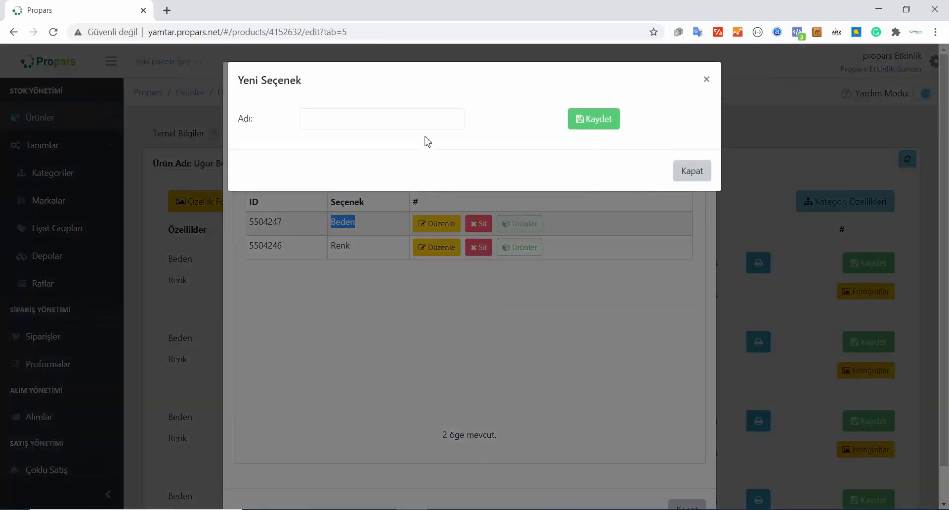
click(418, 119)
text(BEBE)
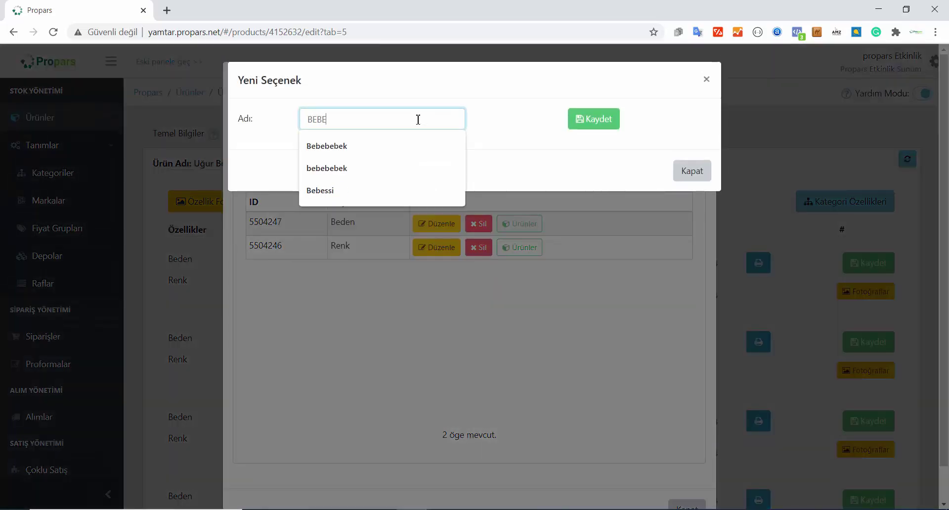
key(BackSpace)
key(BackSpace)
key(BackSpace)
key(BackSpace)
text(Boyut)
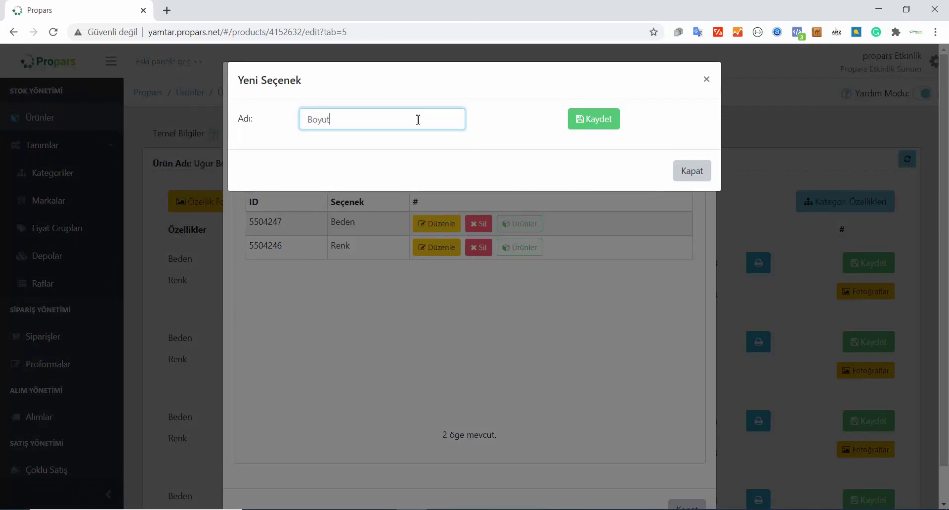
click(689, 170)
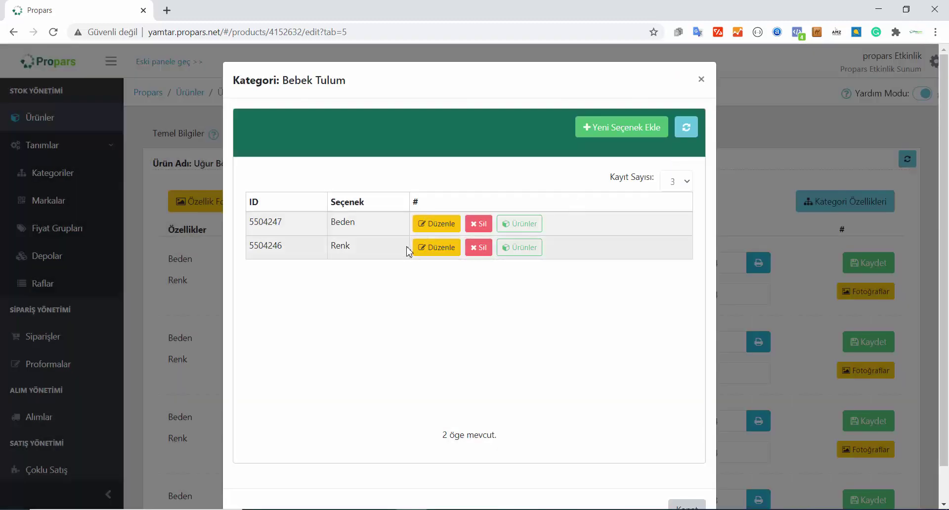
Edit the Beden option, check which products use its duplicate "0-3 Ay" value, and delete that value.
click(451, 223)
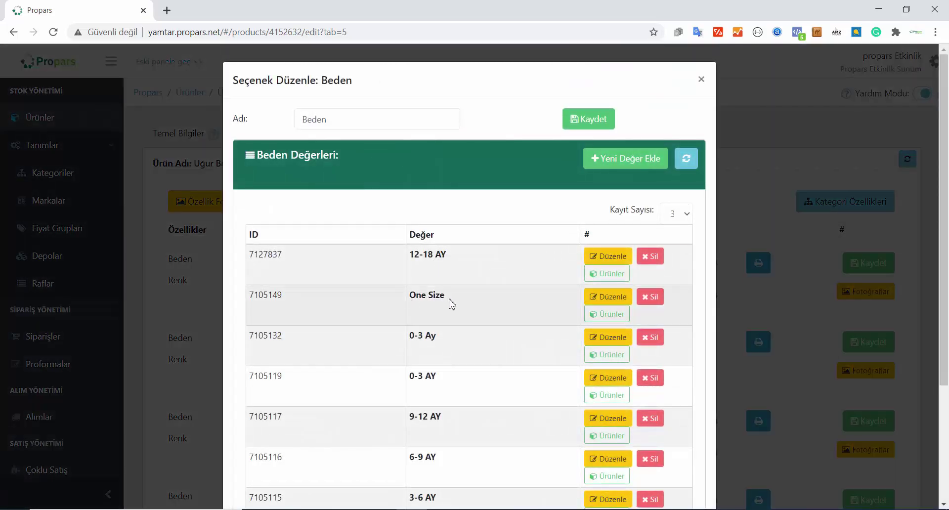
scroll(451, 302, down, 3)
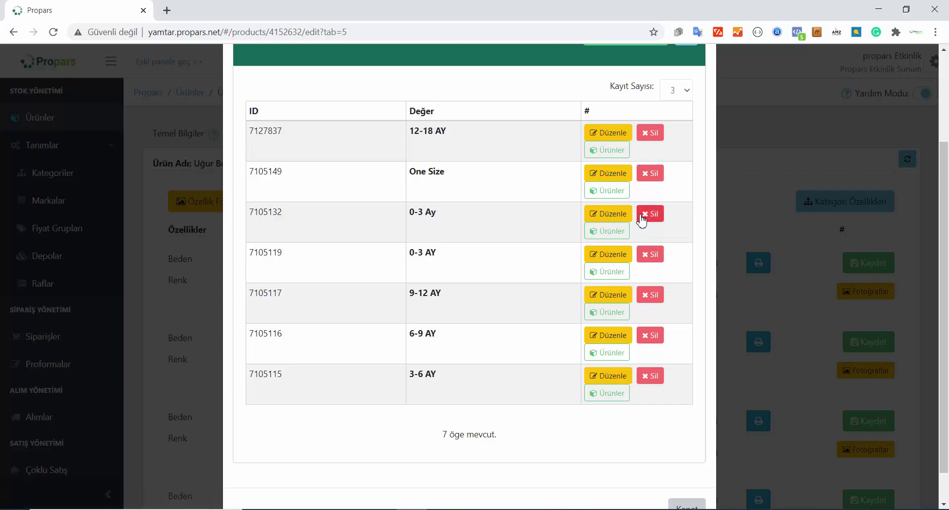
click(607, 231)
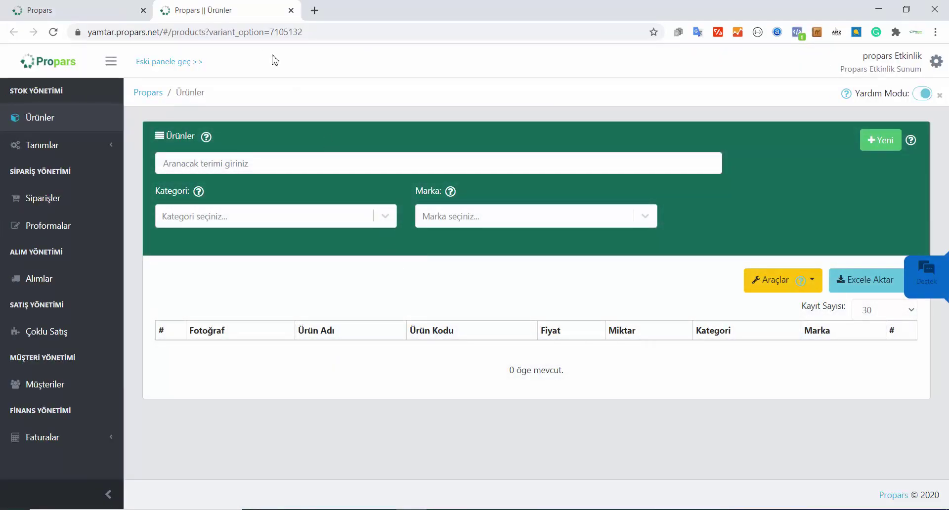
click(290, 10)
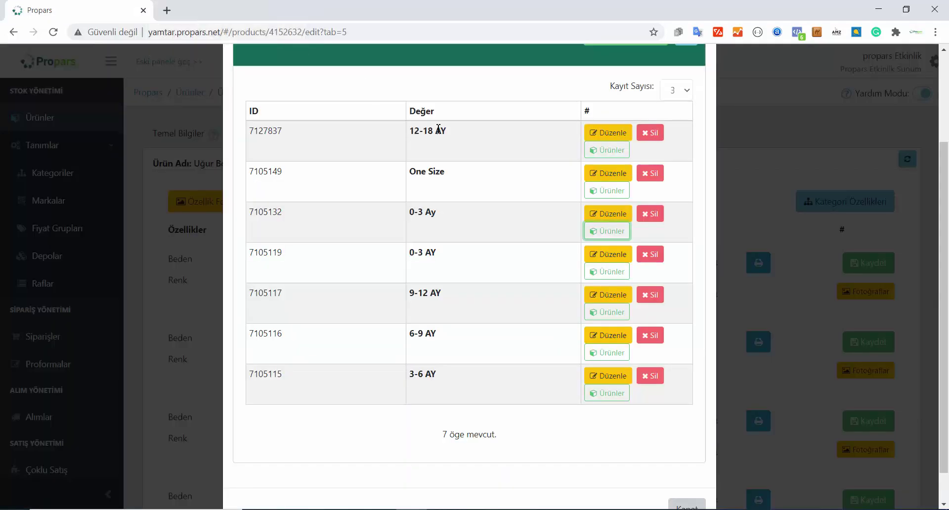
click(650, 214)
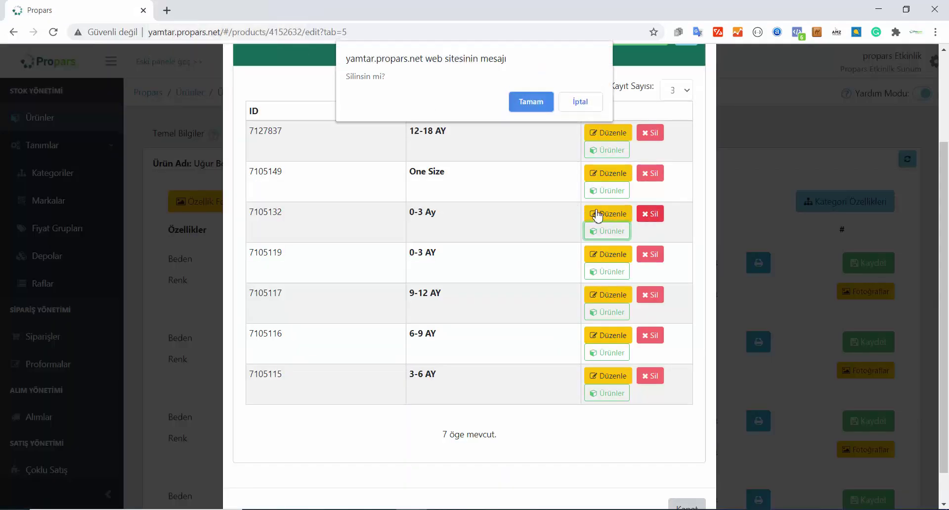
click(535, 109)
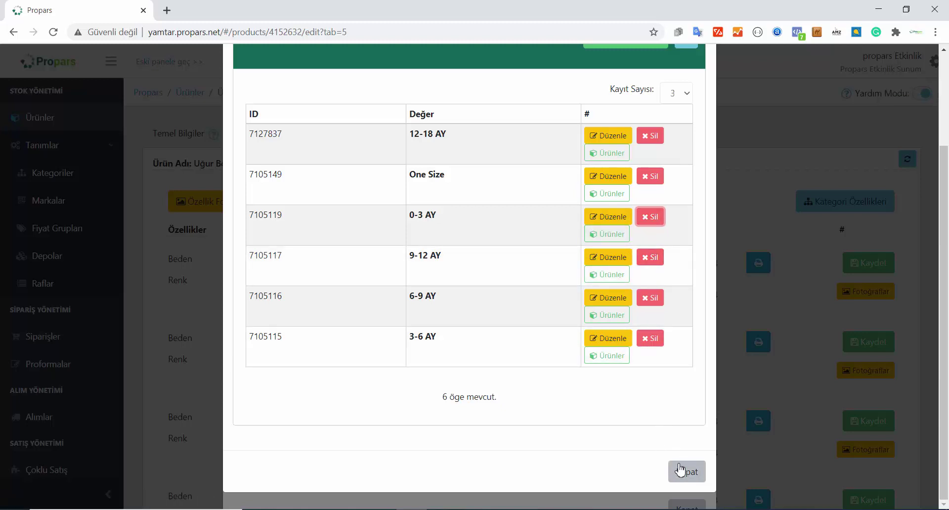
Add a new value "18-24 Ay" to the Beden option and save it.
scroll(588, 301, up, 3)
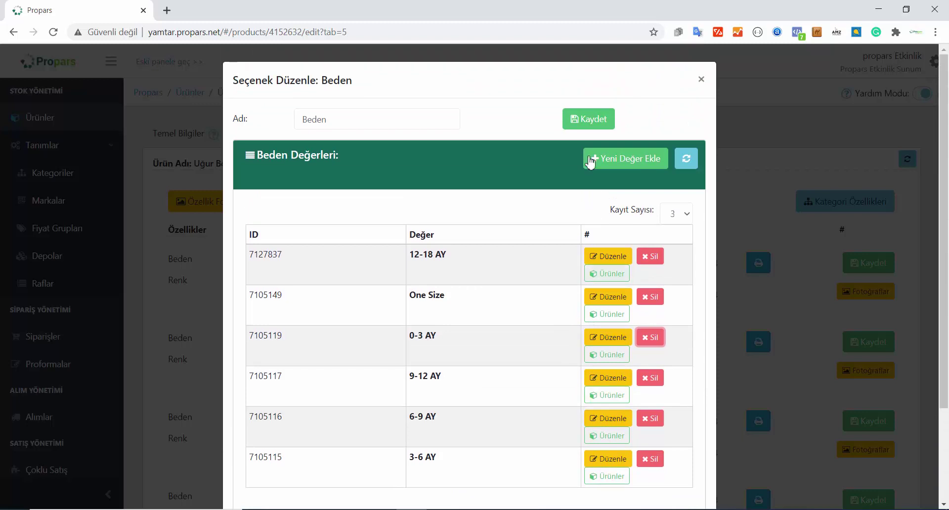
click(625, 165)
click(493, 118)
text(18)
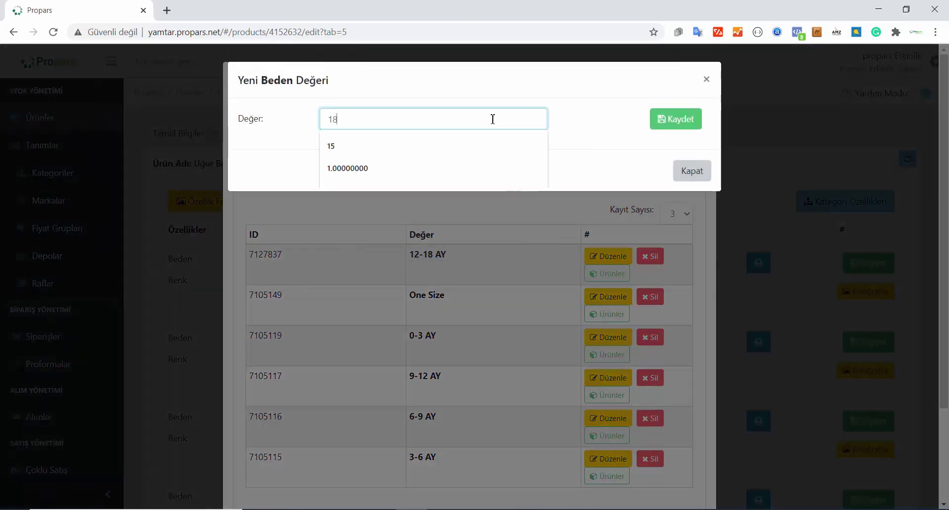
text(-24 )
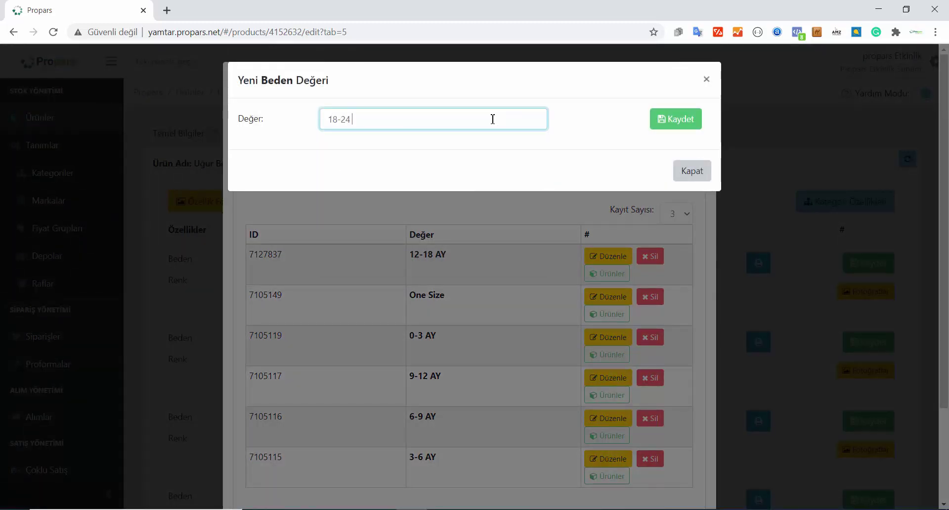
text(Ay)
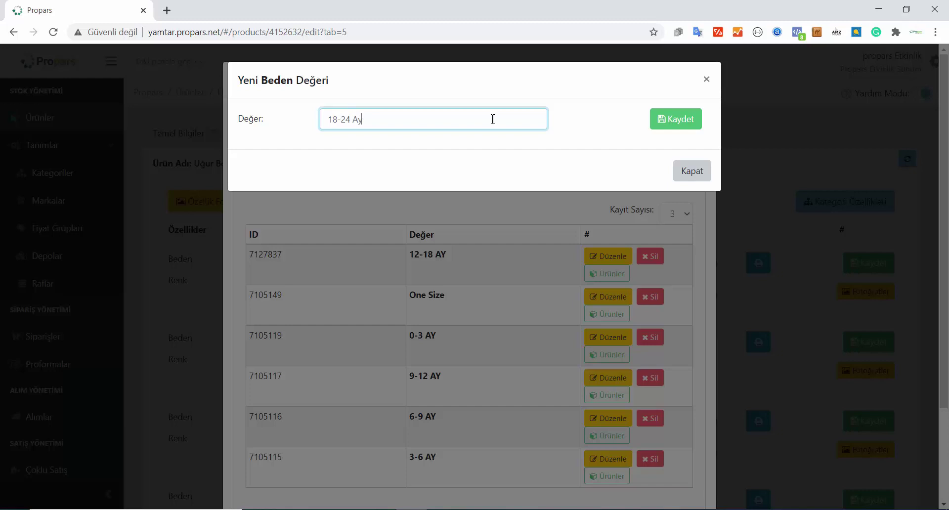
click(691, 121)
scroll(638, 171, down, 3)
scroll(635, 174, up, 5)
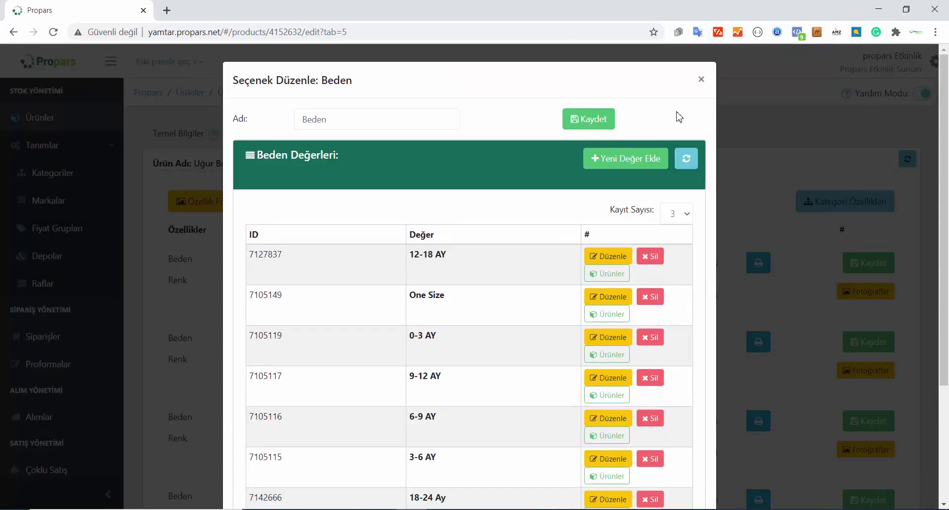
Return to the product's variants, refresh the list, and set the first Somon variant's Beden to 18-24 Ay.
click(699, 79)
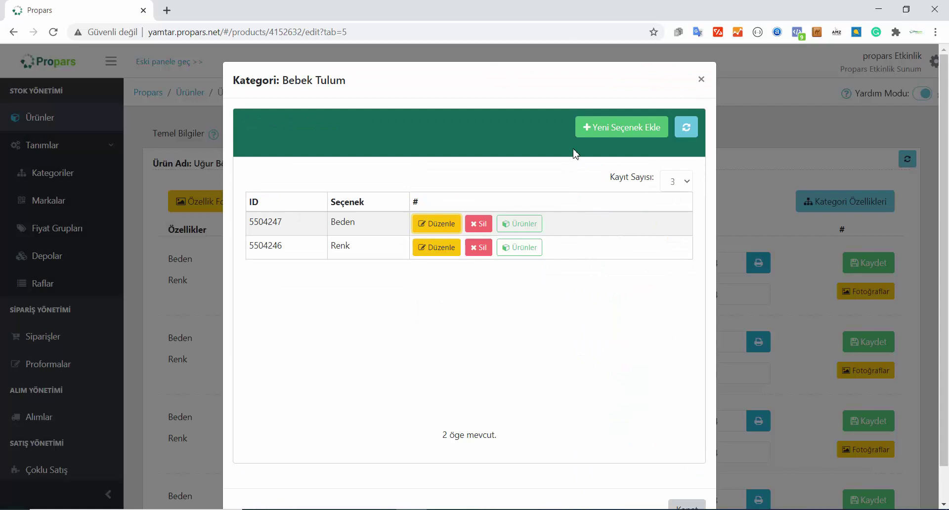
click(701, 79)
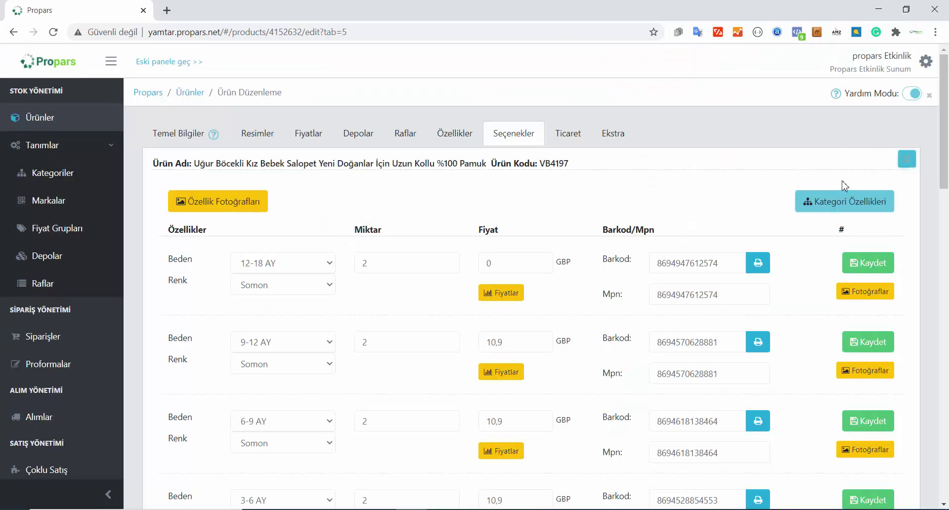
click(906, 159)
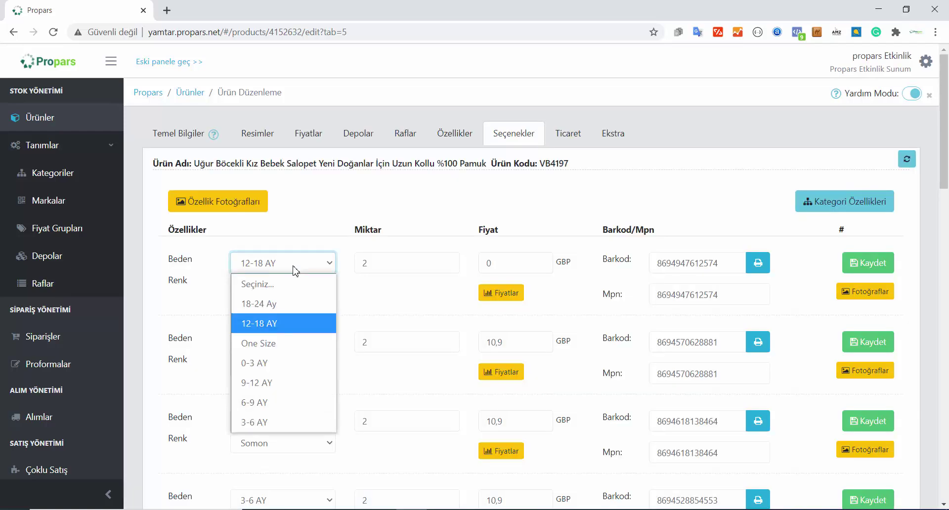
click(291, 305)
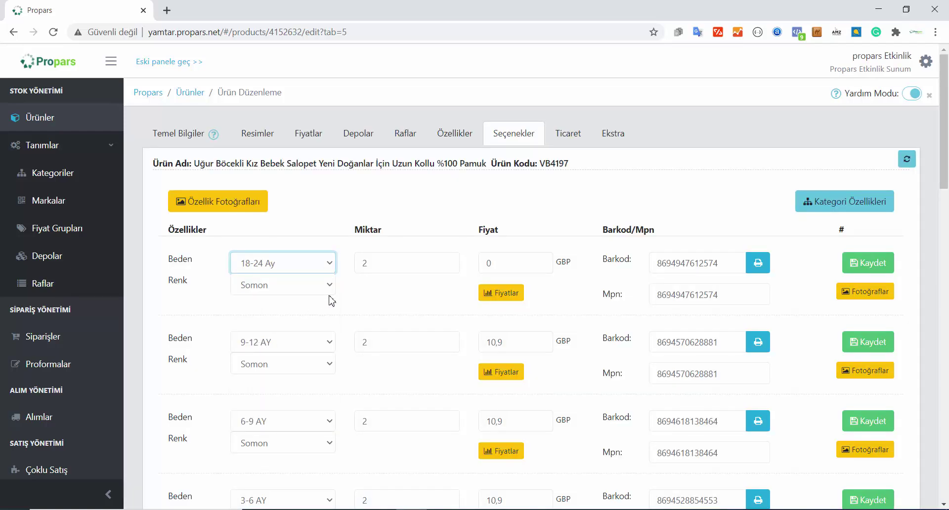
Review the first variant's quantity and price fields and its separate prices per price group.
mouse_move(876, 250)
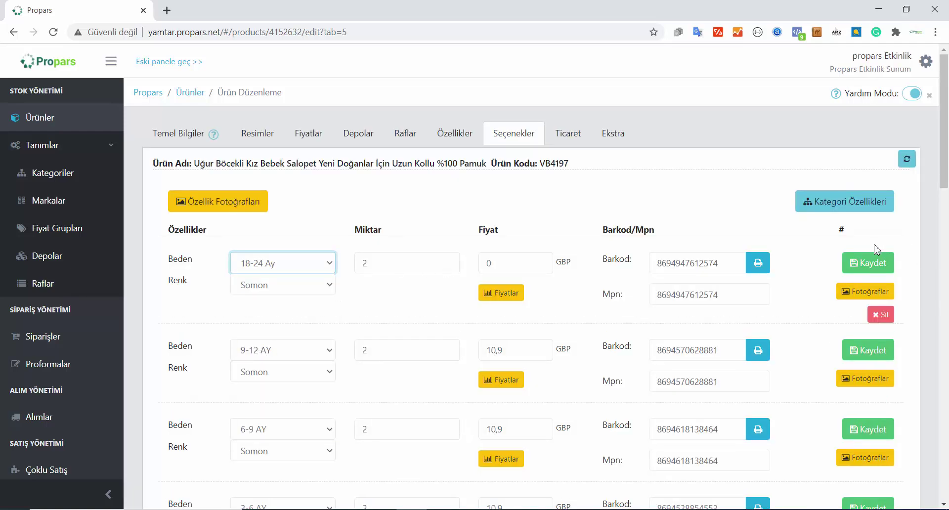
click(400, 265)
click(435, 219)
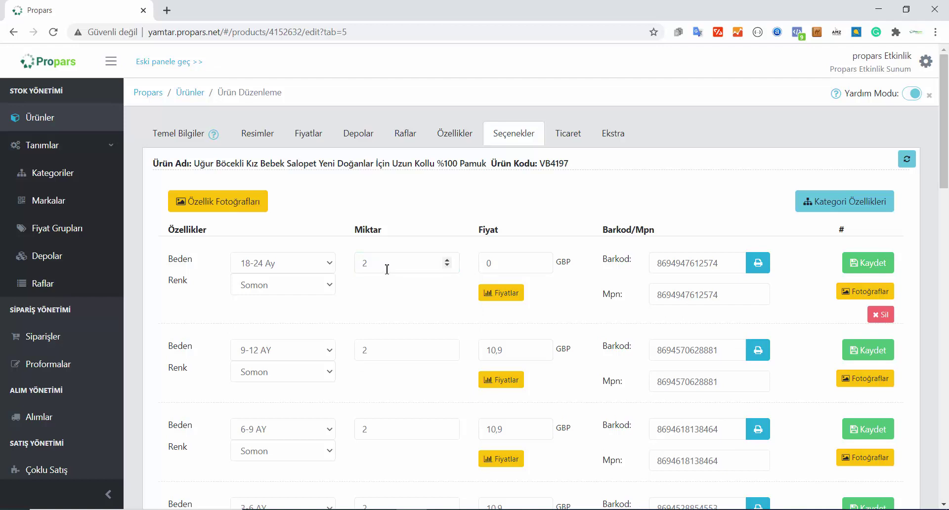
click(517, 263)
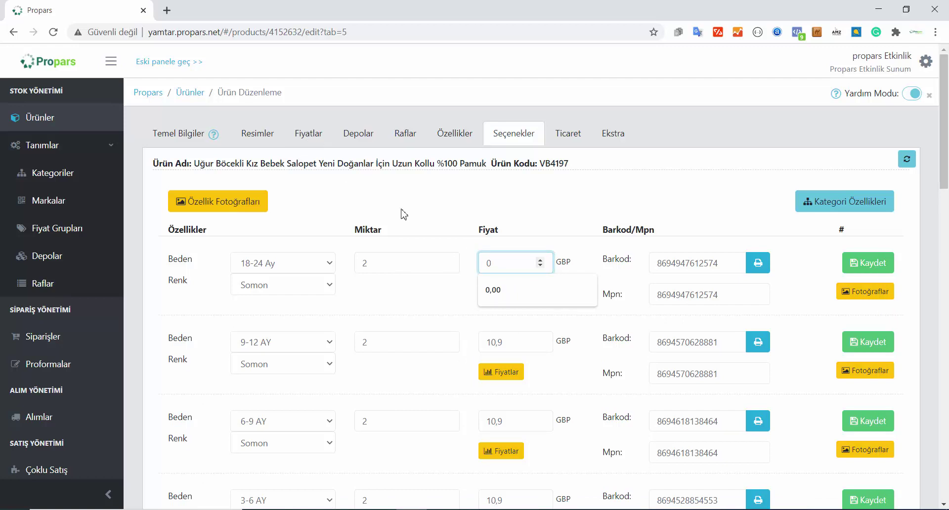
click(384, 303)
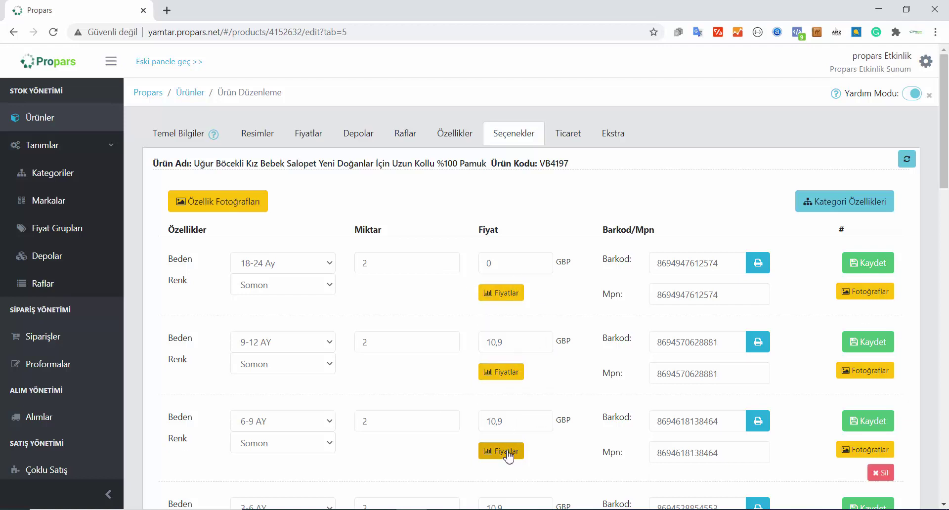
click(511, 295)
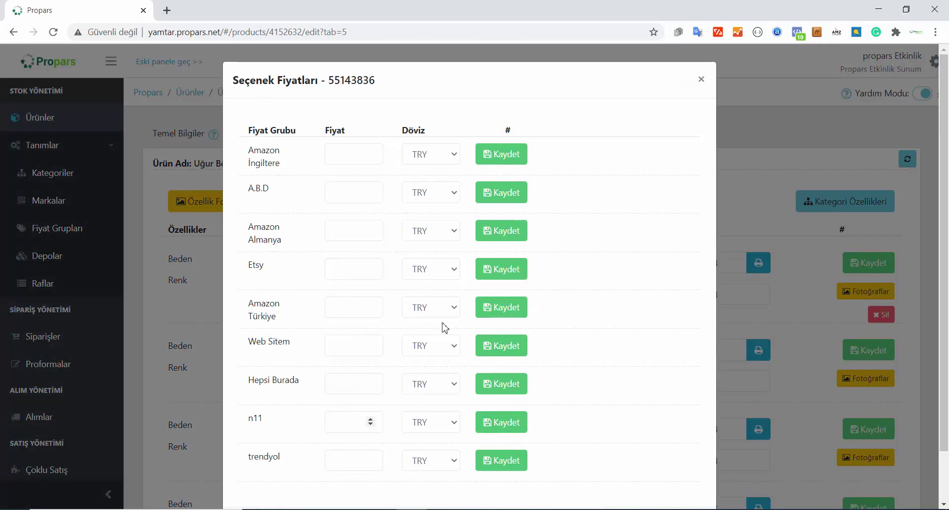
click(701, 79)
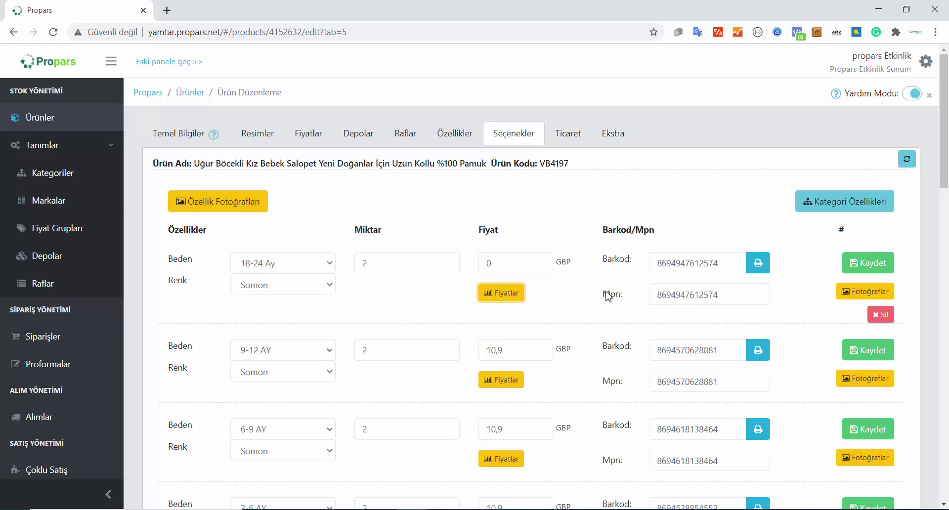
Examine the Mpn and Barkod fields of the 18-24 Ay Somon variant.
drag(603, 294, 622, 296)
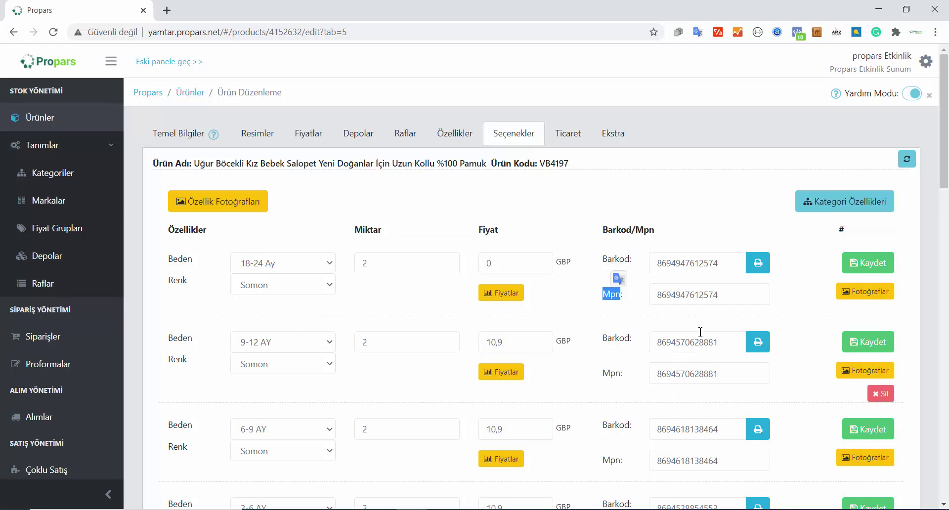
double_click(712, 296)
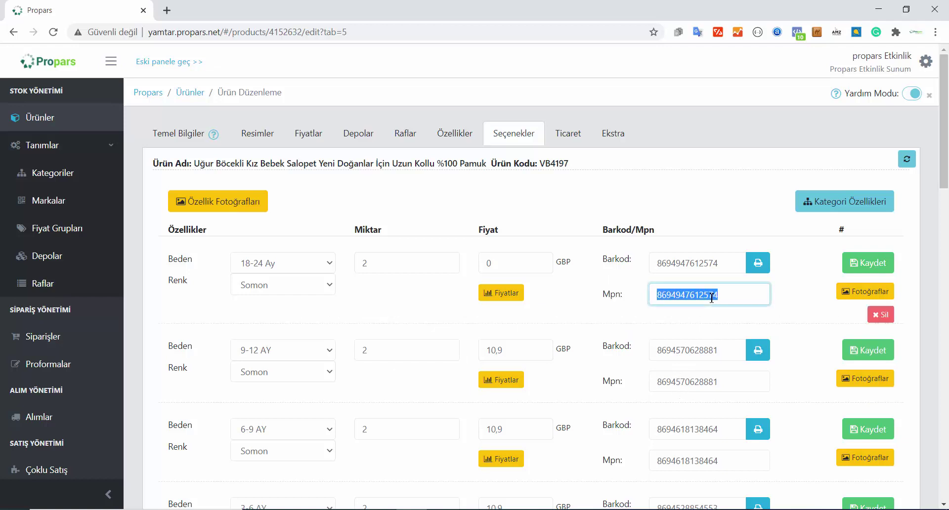
double_click(702, 263)
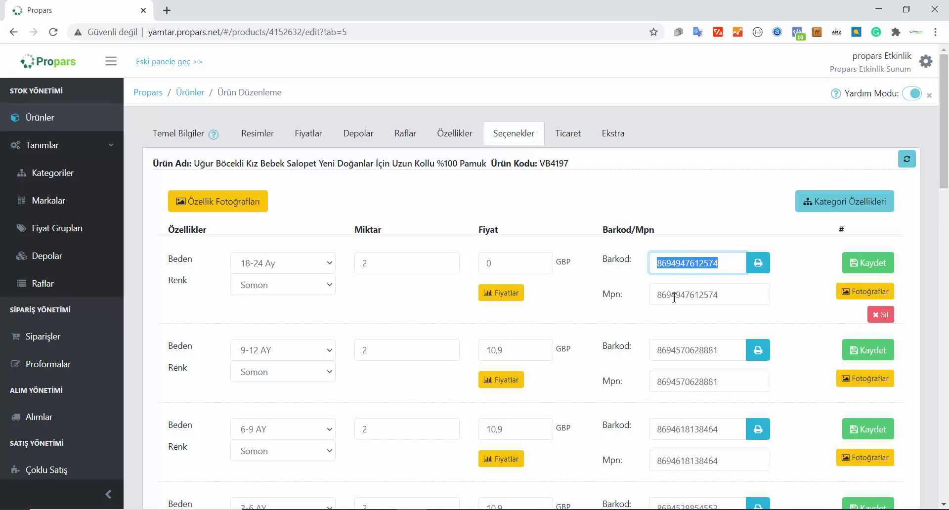
click(574, 295)
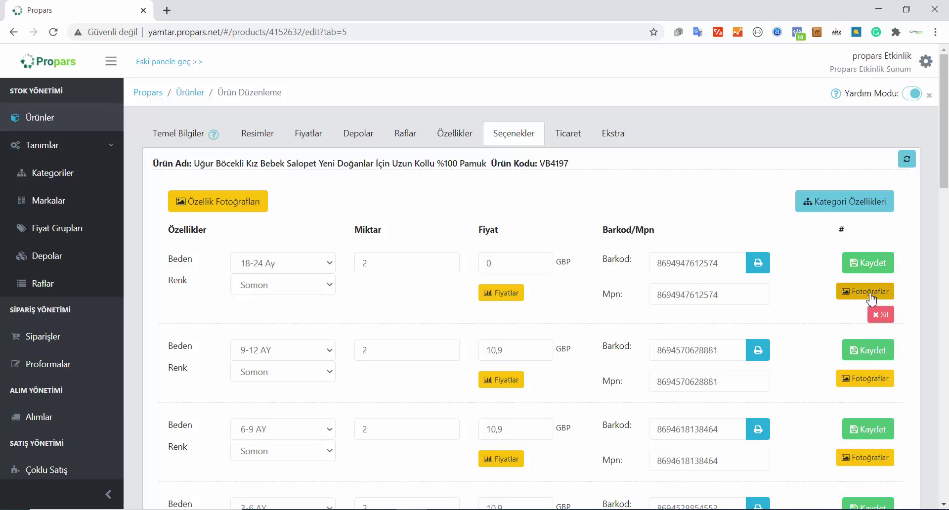
Look through the variant rows and view the photos of the 18-24 Ay Somon variant.
scroll(859, 345, down, 5)
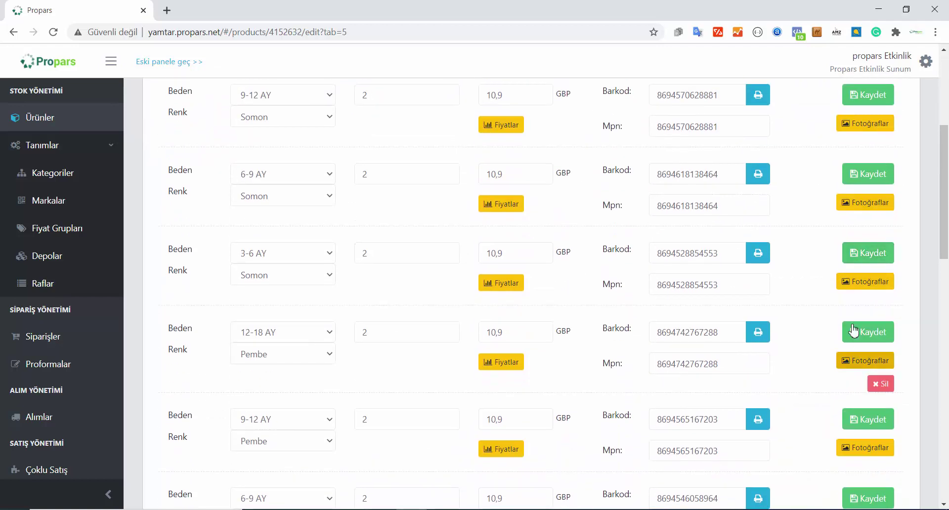
scroll(854, 284, up, 2)
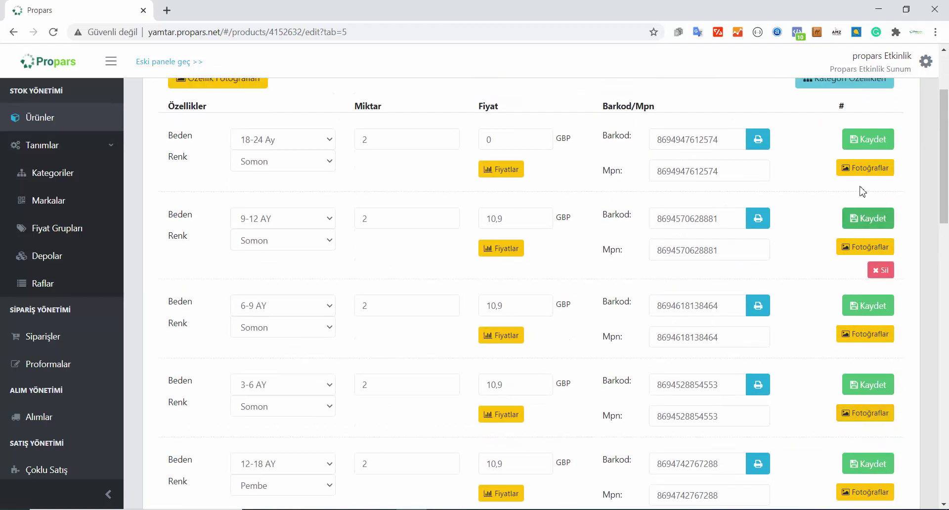
scroll(863, 188, up, 1)
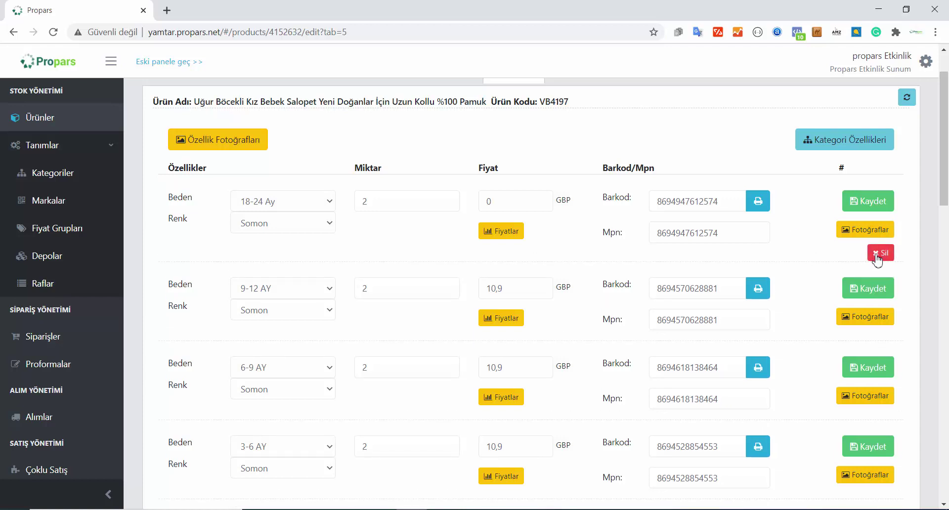
scroll(877, 260, up, 1)
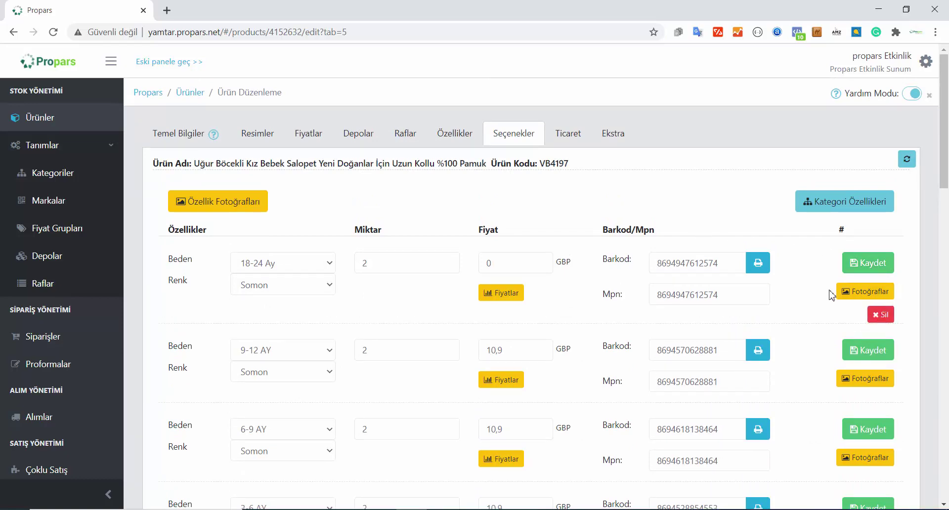
click(864, 292)
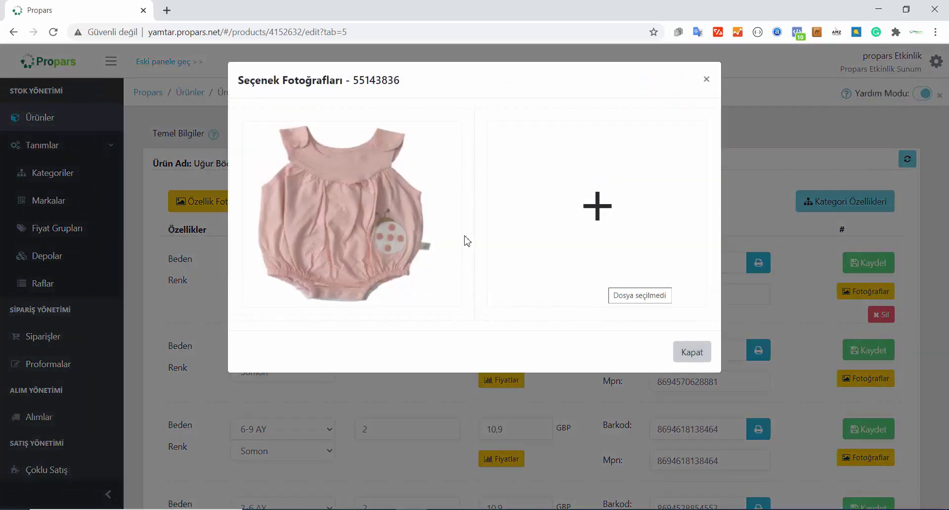
View the 18-24 Ay Somon variant's photo and the file selection for adding another, and close both without uploading anything.
mouse_move(304, 228)
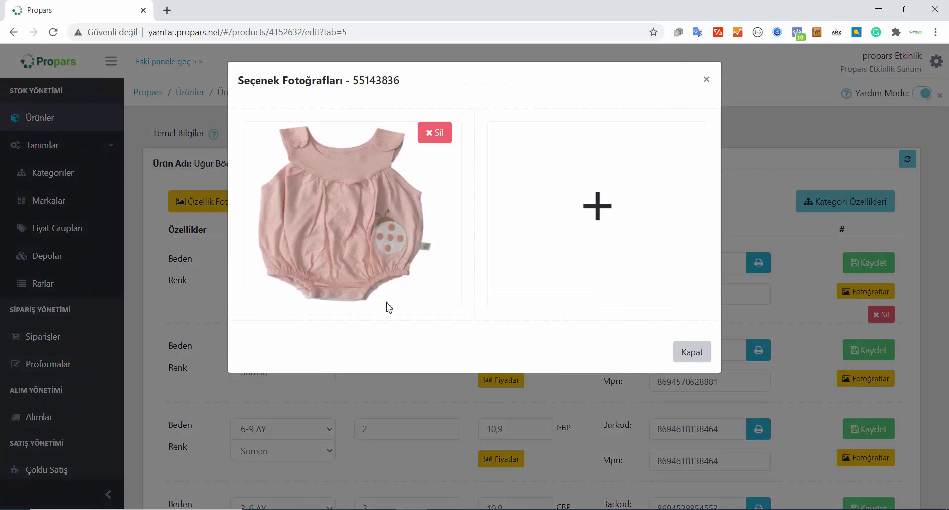
click(622, 213)
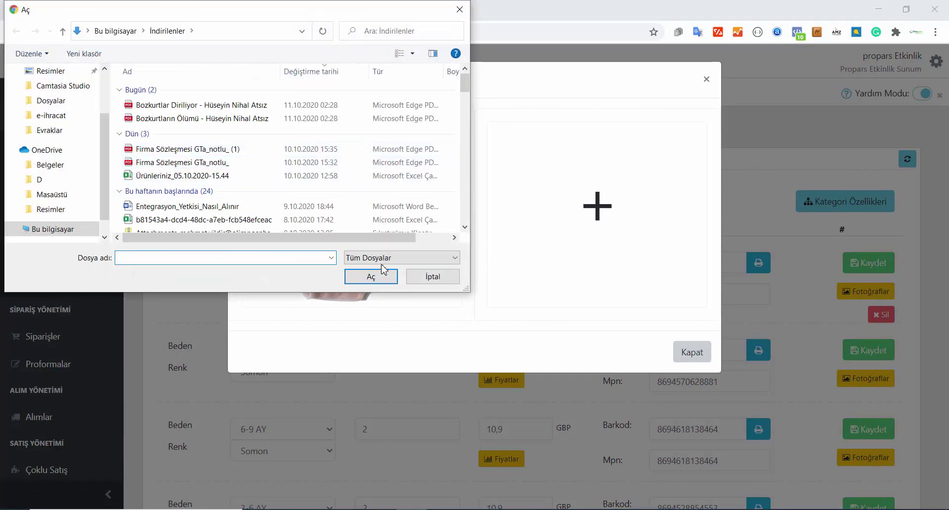
click(430, 276)
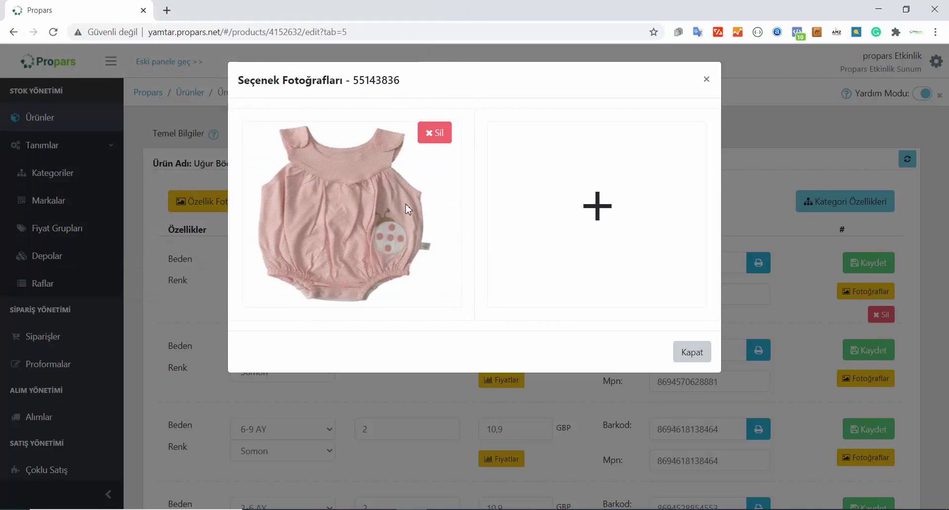
click(696, 354)
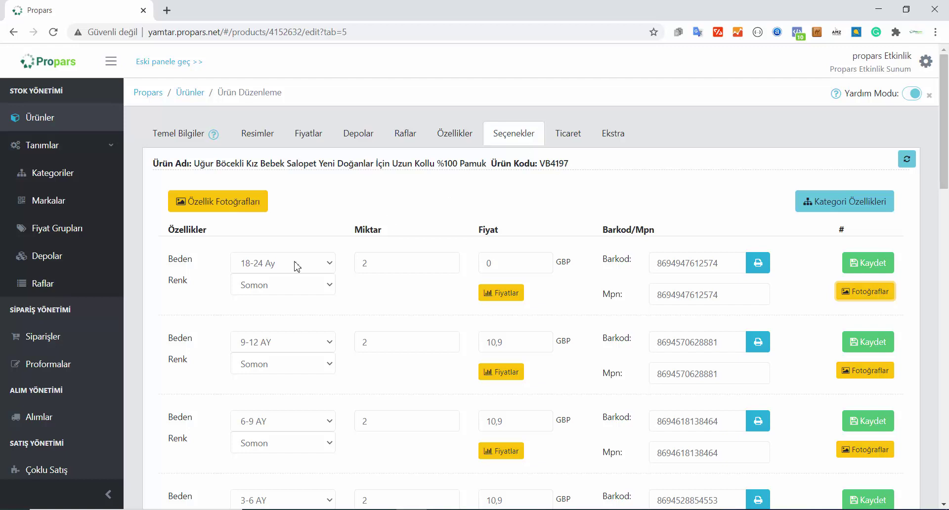
Examine the product's feature photos by Beden and Renk value, and view the photo upload area for the Yellow Renk value.
click(216, 211)
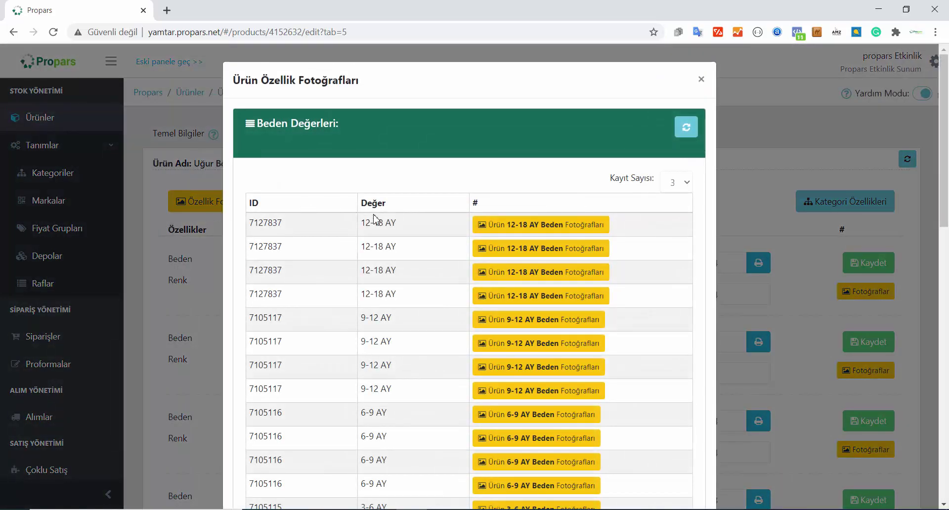
scroll(374, 217, down, 9)
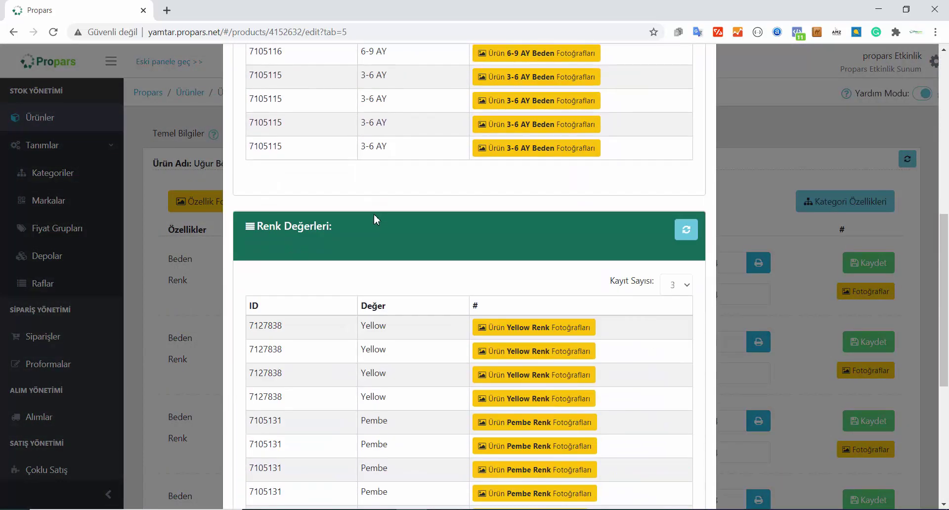
scroll(336, 304, down, 3)
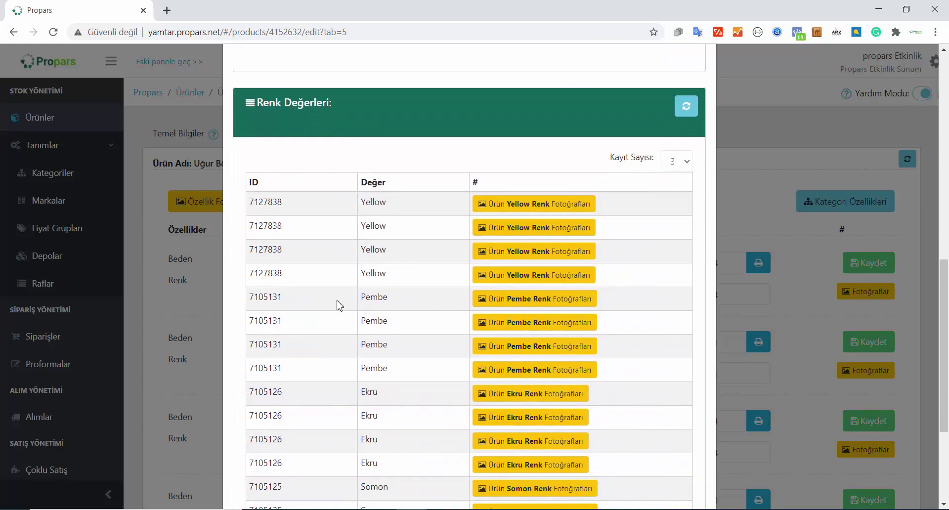
double_click(385, 204)
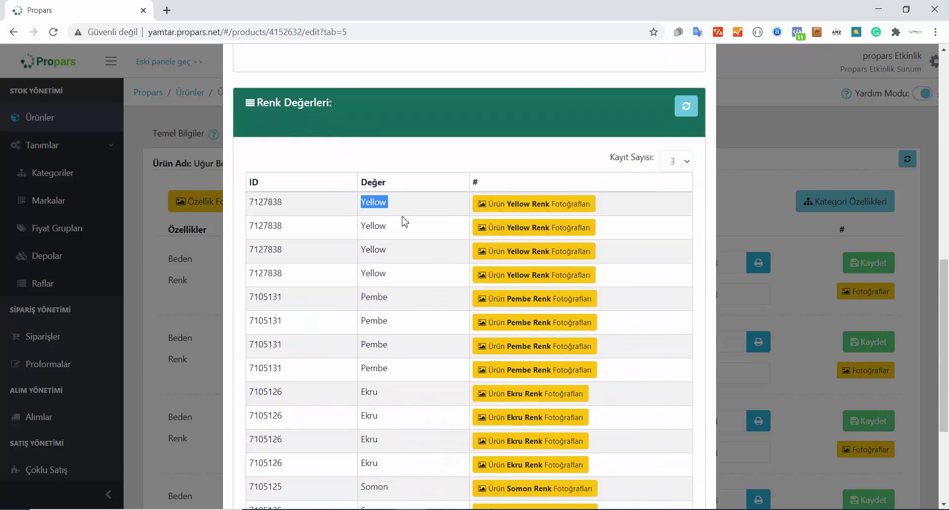
click(518, 210)
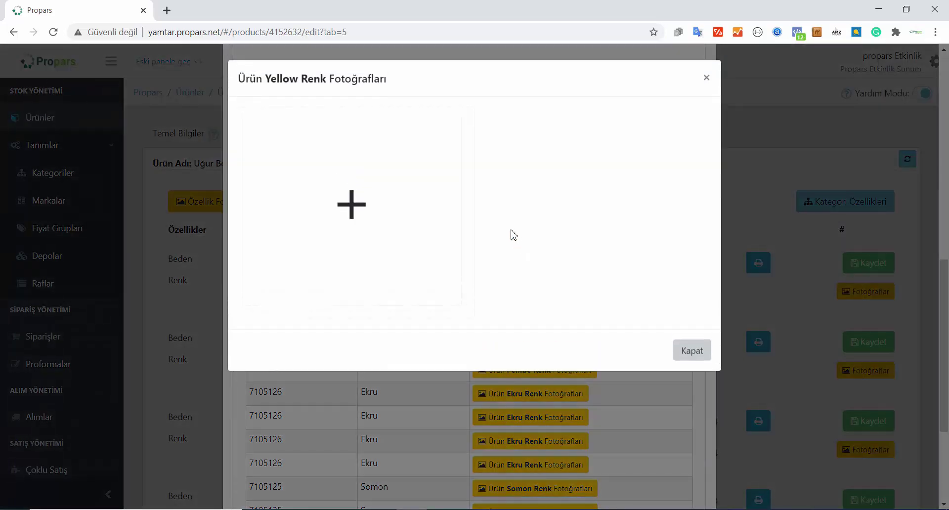
click(688, 351)
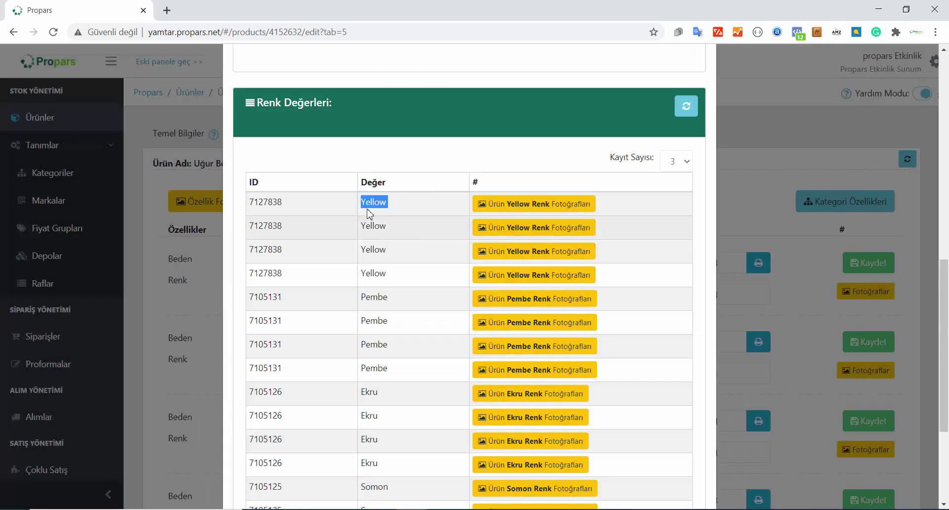
Refresh the Renk values, review the photo entries for each Beden value, and close the feature photos.
click(685, 105)
scroll(651, 182, up, 3)
scroll(651, 184, up, 6)
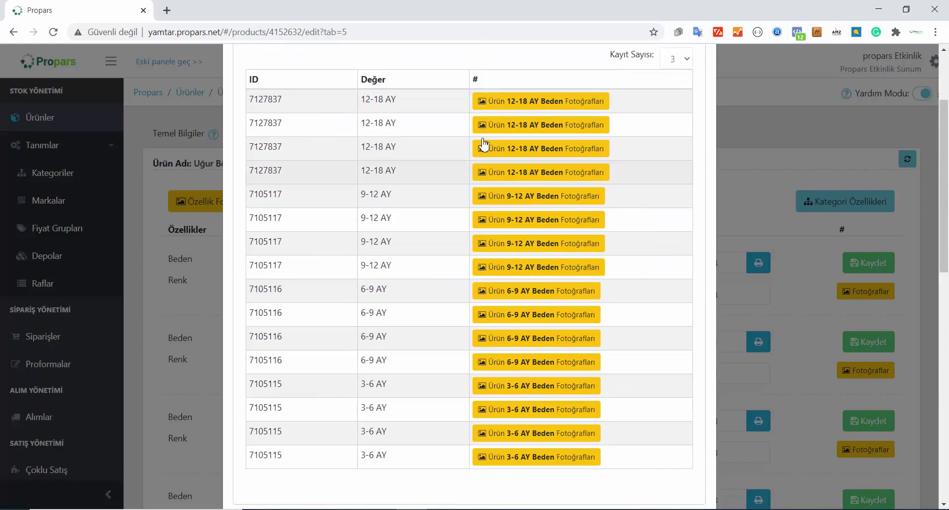
triple_click(384, 99)
scroll(417, 197, down, 3)
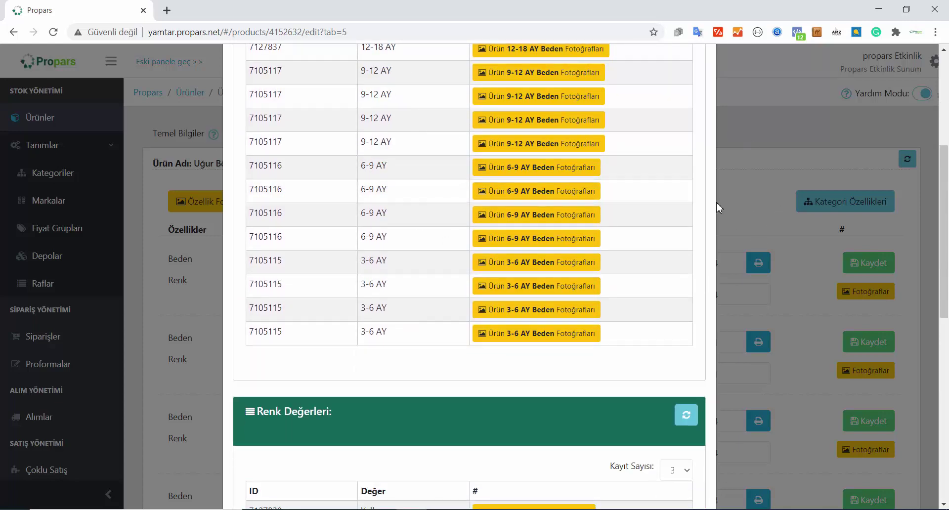
scroll(720, 208, up, 5)
click(698, 80)
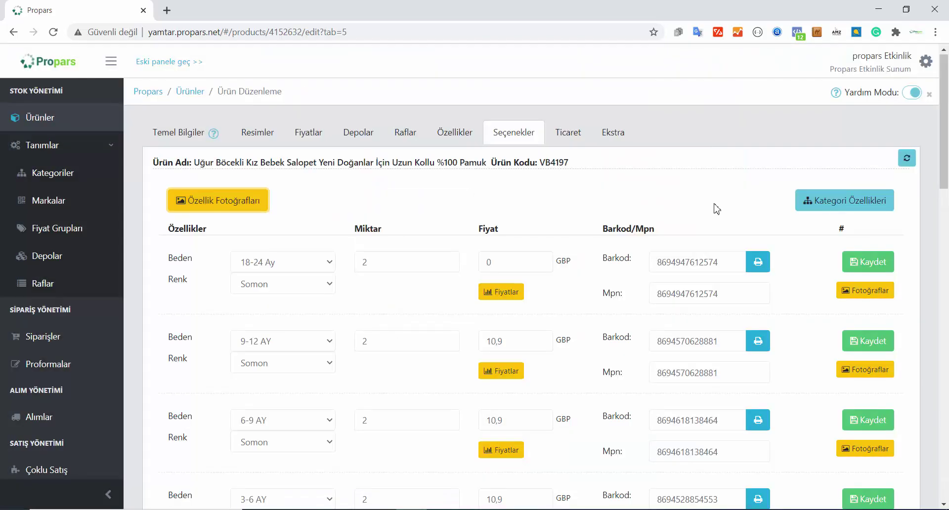
Look through all of the product's variant rows, from 18-24 Ay Somon to 3-6 AY Ekru.
scroll(716, 205, down, 10)
scroll(709, 282, down, 3)
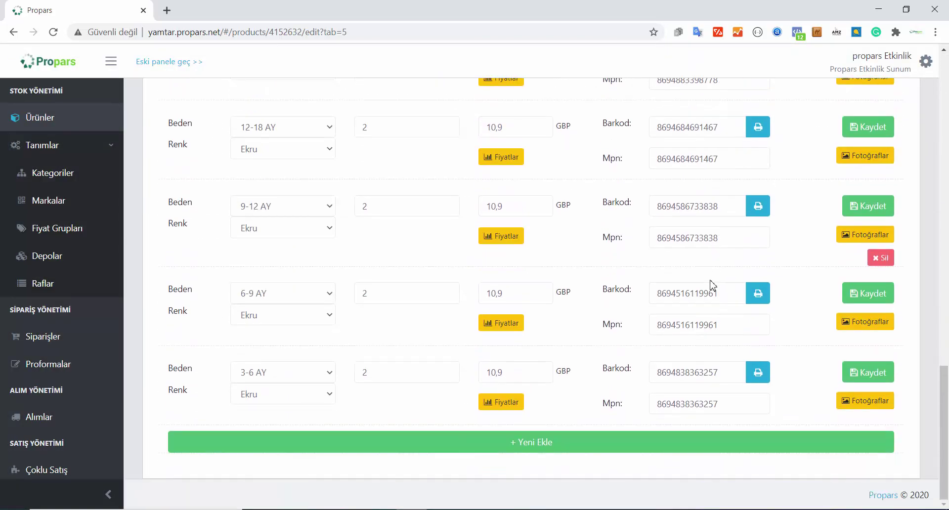
scroll(682, 314, up, 12)
scroll(686, 297, up, 1)
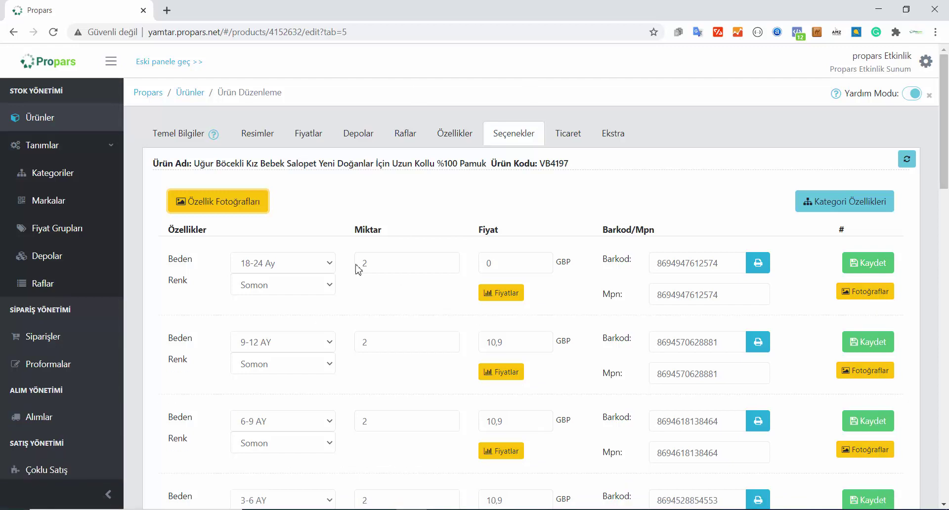
mouse_move(250, 271)
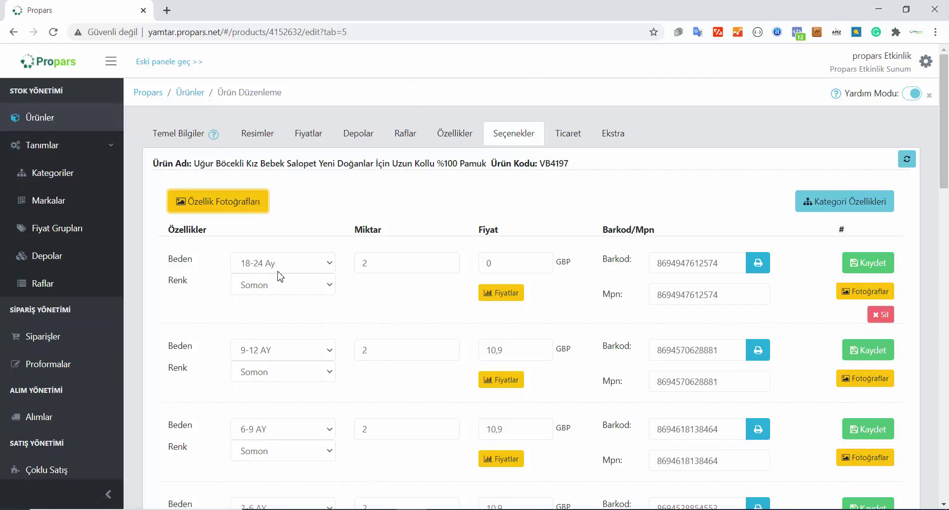